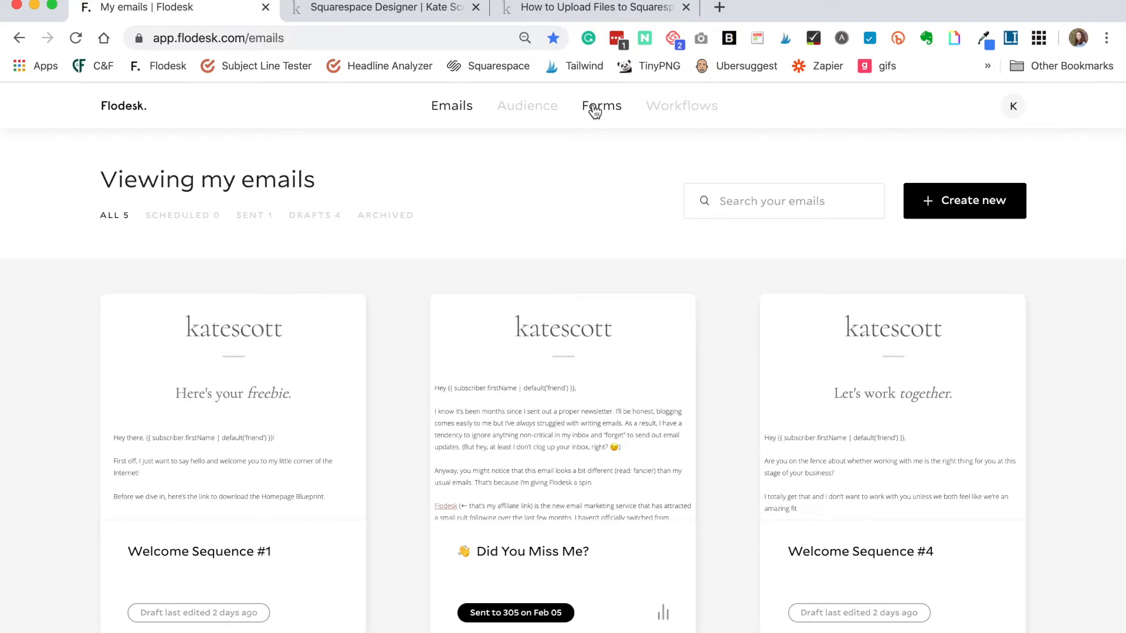
# - Open the list of forms and check which actions are available for the existing "Inline with image" form
pyautogui.click(598, 107)
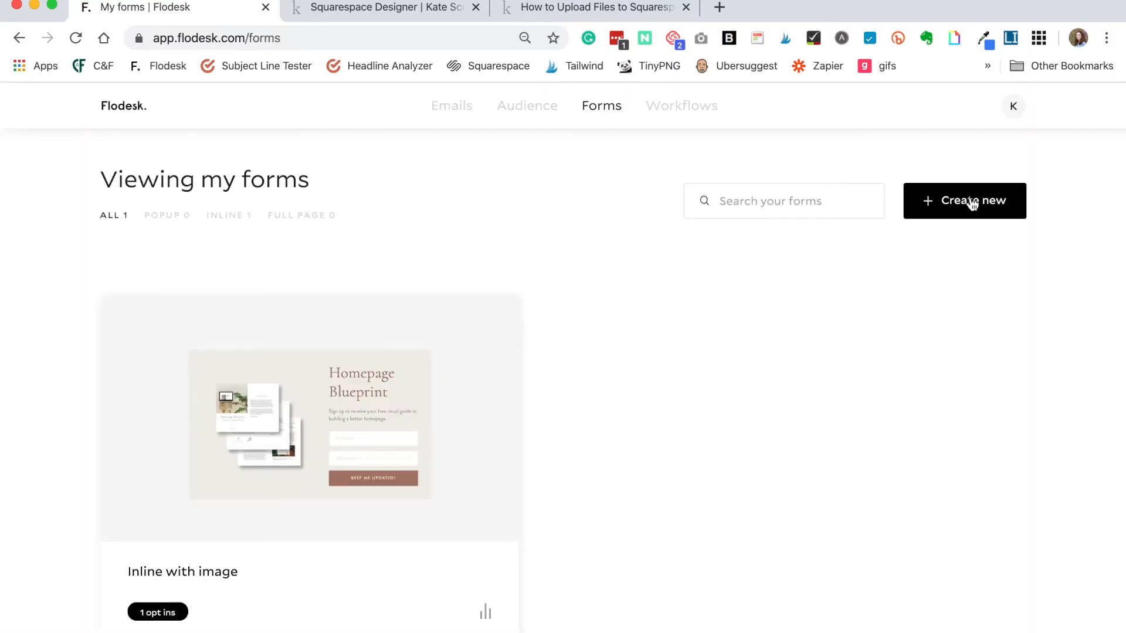
pyautogui.moveTo(512, 394)
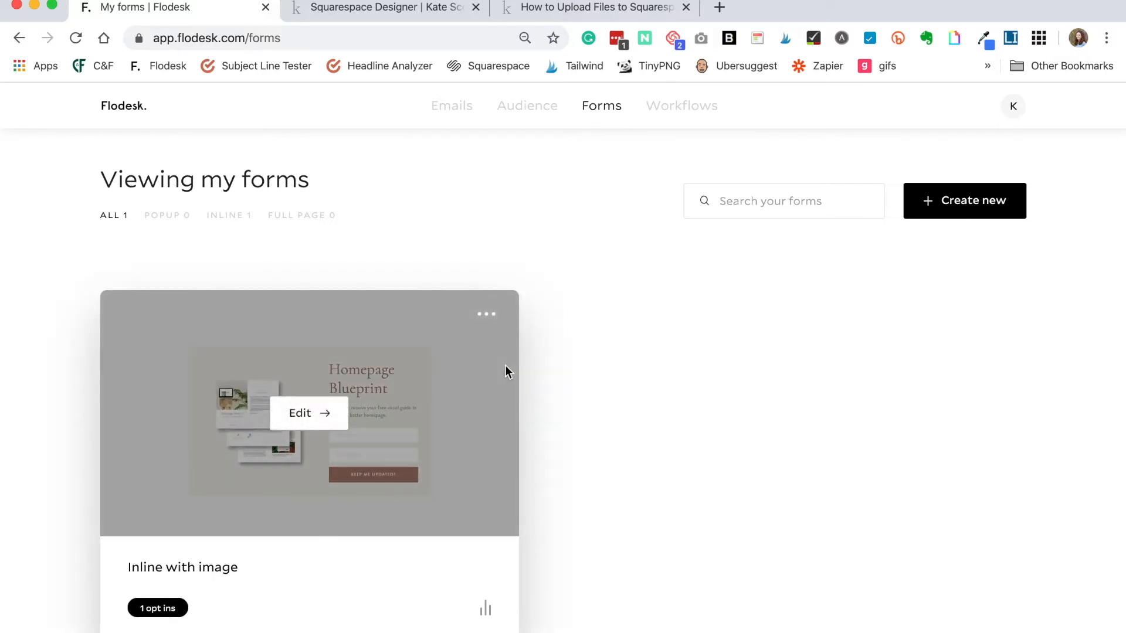
pyautogui.click(486, 318)
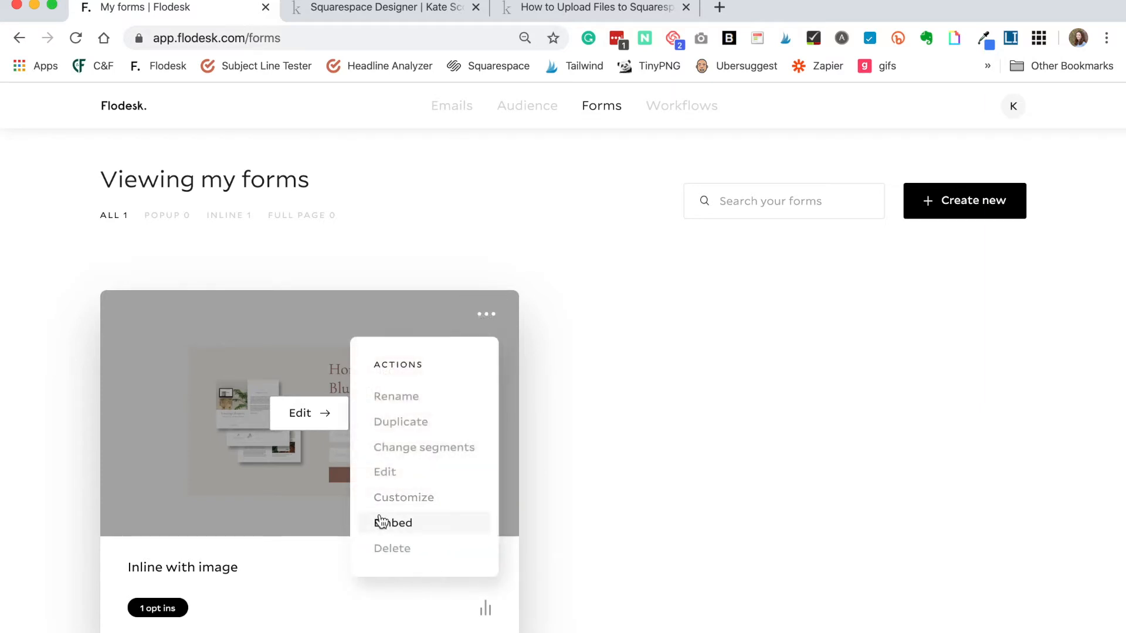
pyautogui.click(842, 463)
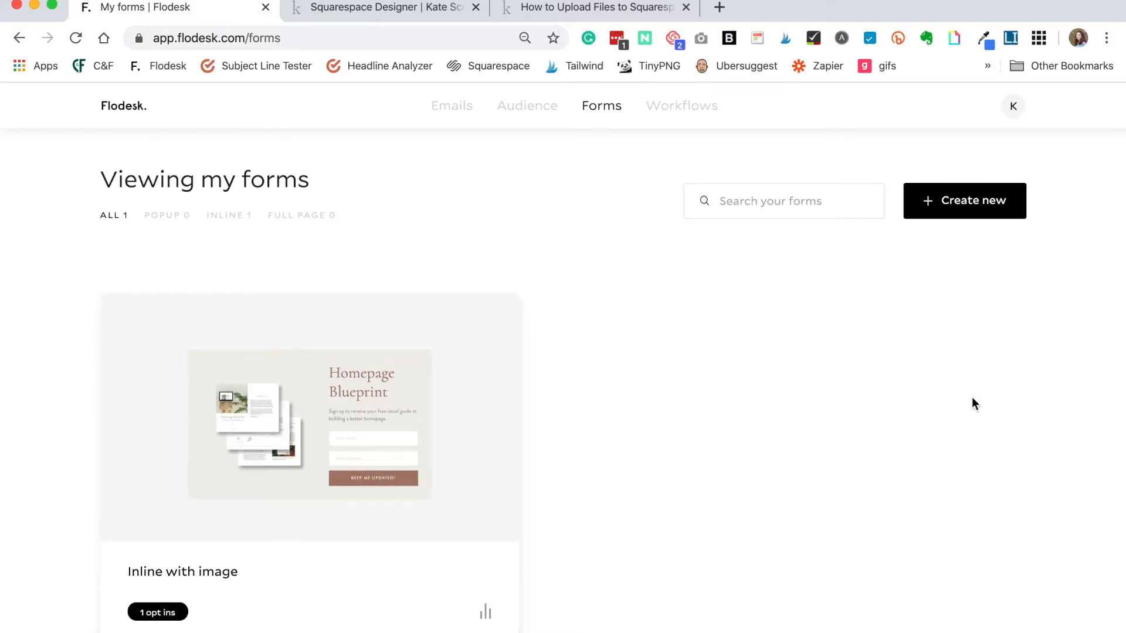
# - Start a new form from the inline template "Inline with image"
pyautogui.click(962, 210)
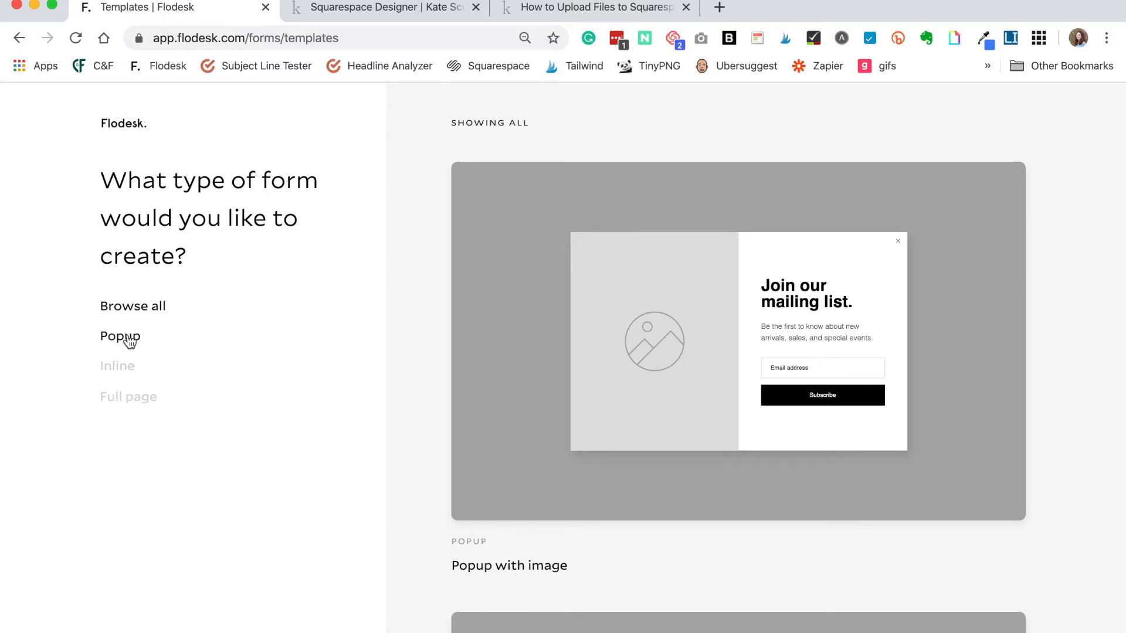
pyautogui.click(117, 369)
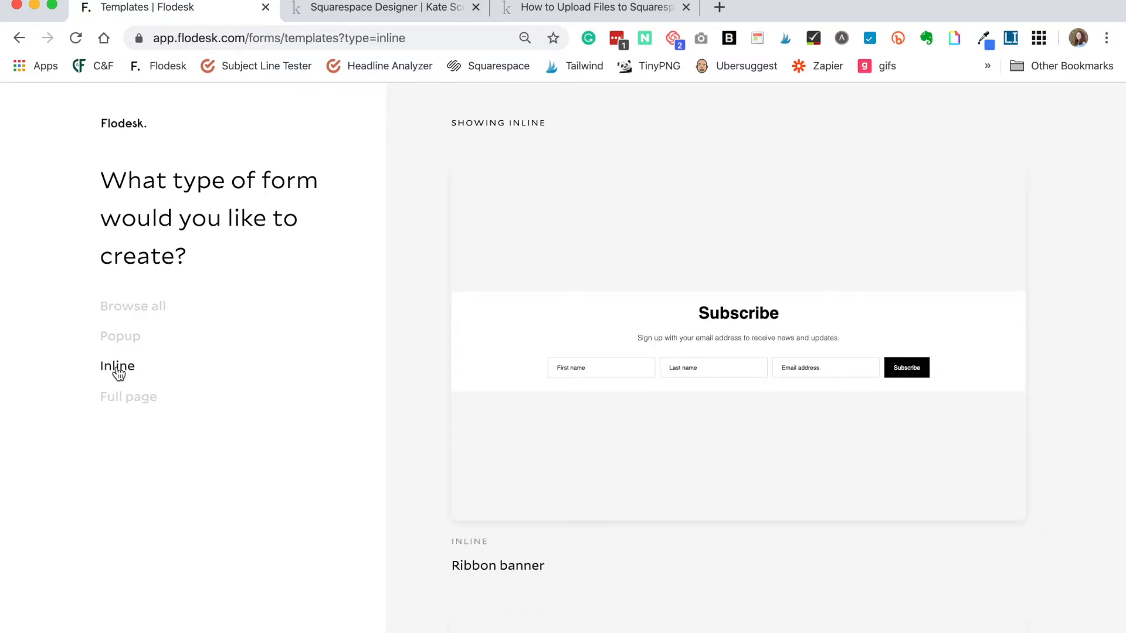
pyautogui.scroll(-5, 531, 340)
pyautogui.scroll(-1, 532, 340)
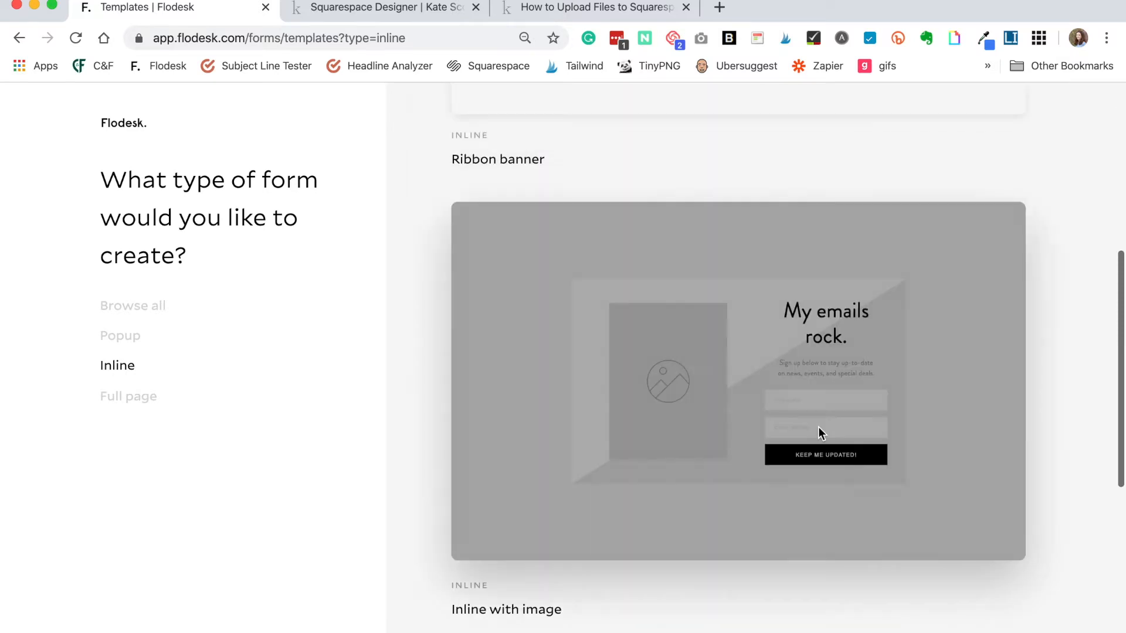
pyautogui.click(737, 389)
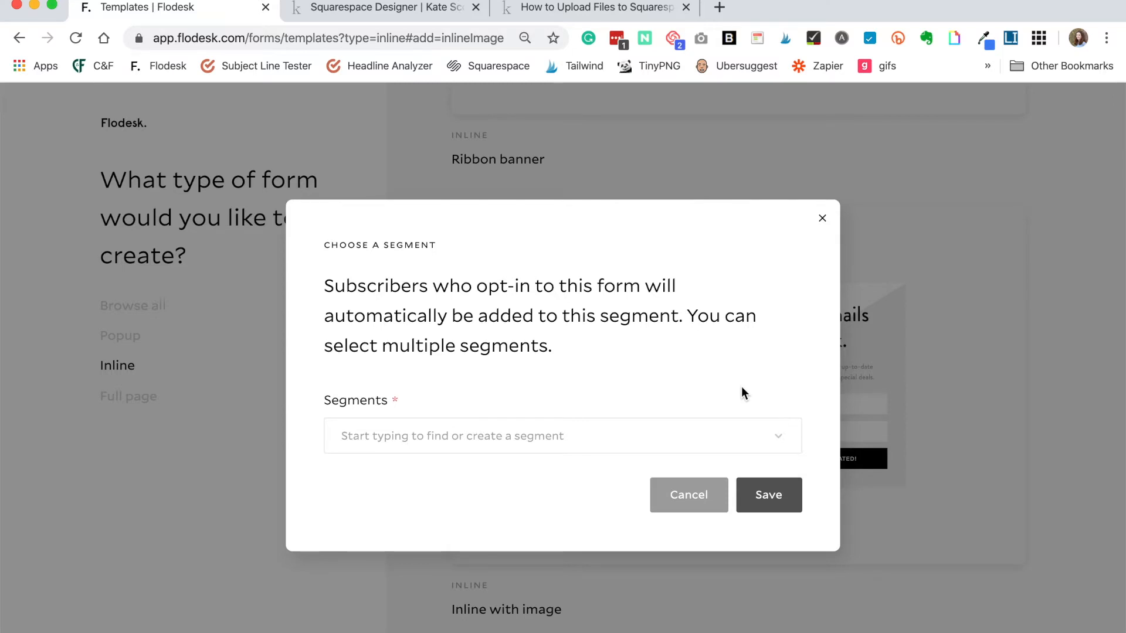
# - Choose a segment for subscribers who opt in through the new form and save it
pyautogui.click(729, 427)
pyautogui.click(655, 538)
pyautogui.click(769, 498)
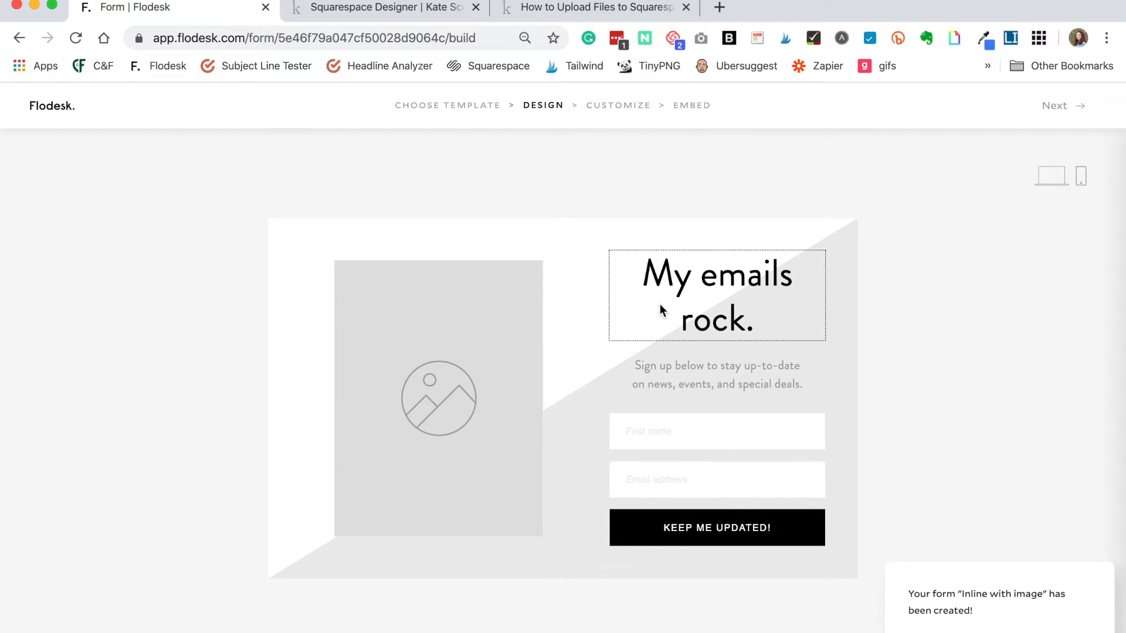
# - Inspect the design settings for the form's heading font, image placeholder and background
pyautogui.click(719, 307)
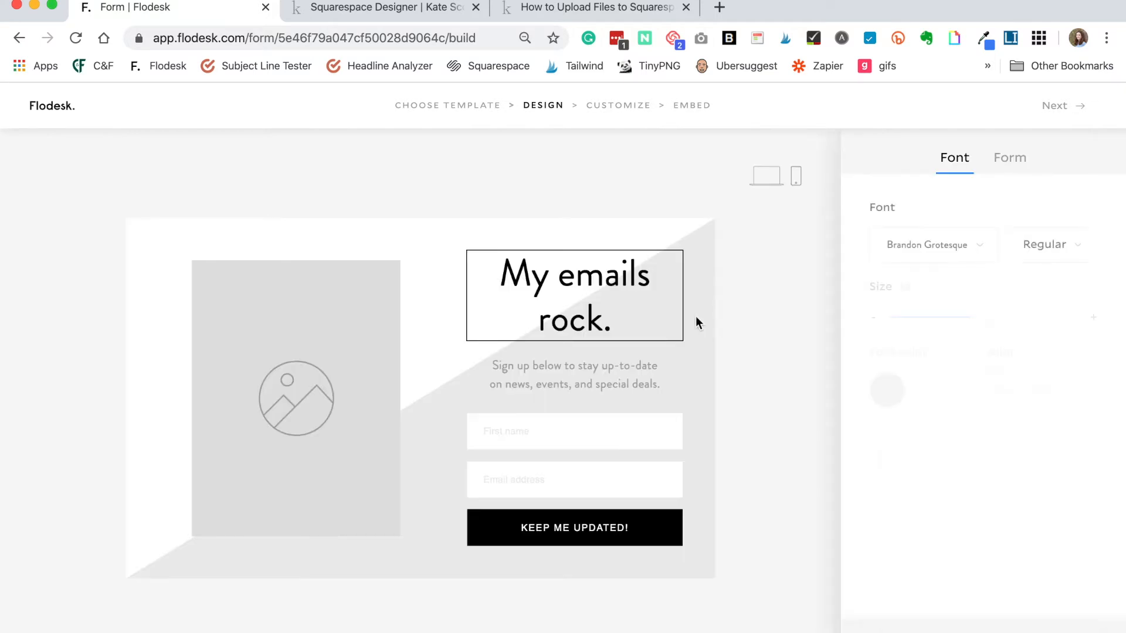
pyautogui.click(304, 396)
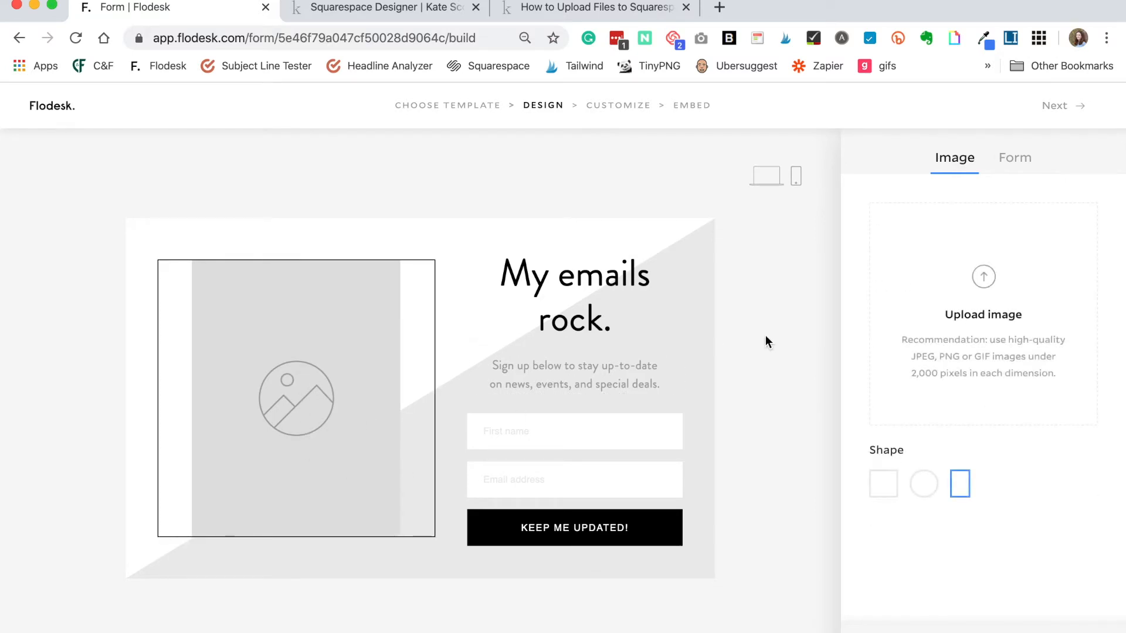
pyautogui.click(701, 339)
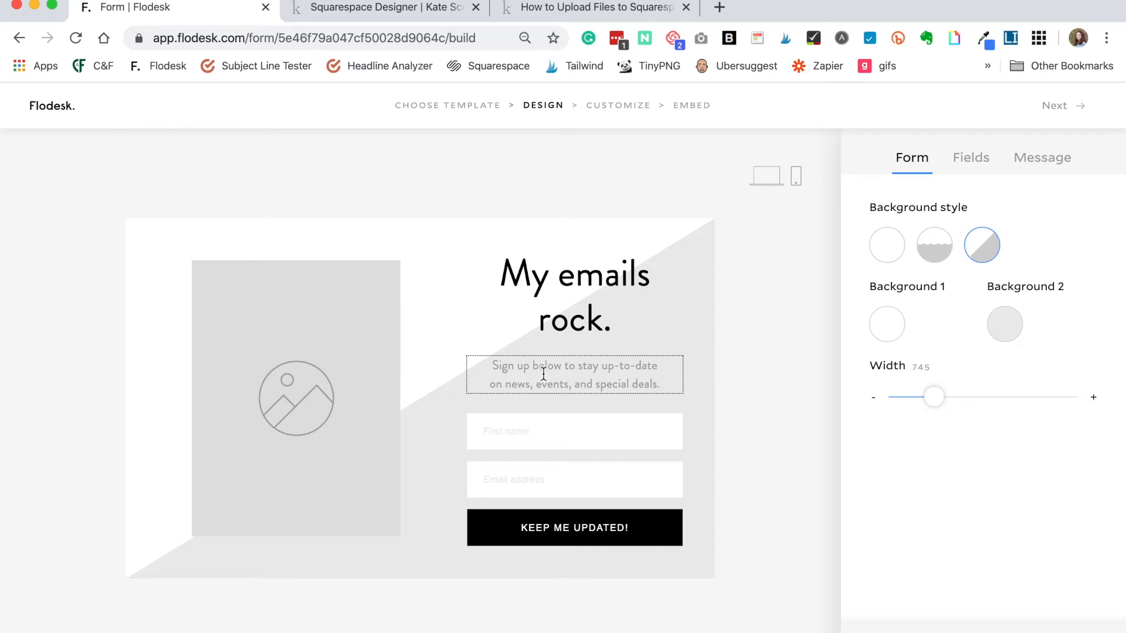
# - Turn off new-subscriber notifications, keep the success message as the after-submission action, and proceed to the embed code
pyautogui.click(1068, 109)
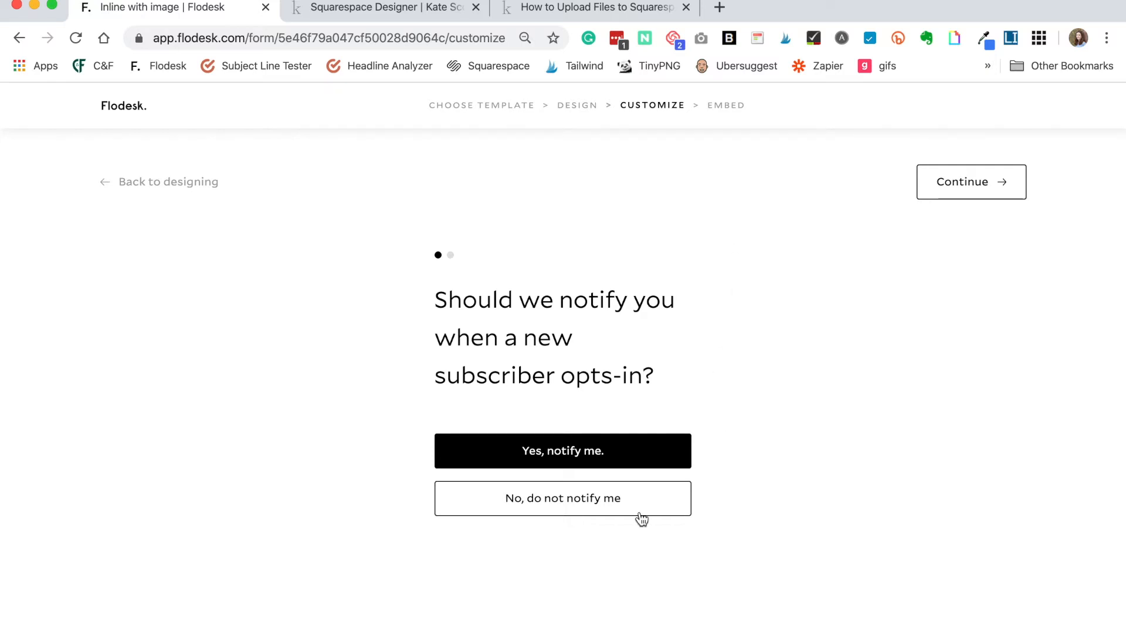
pyautogui.click(555, 506)
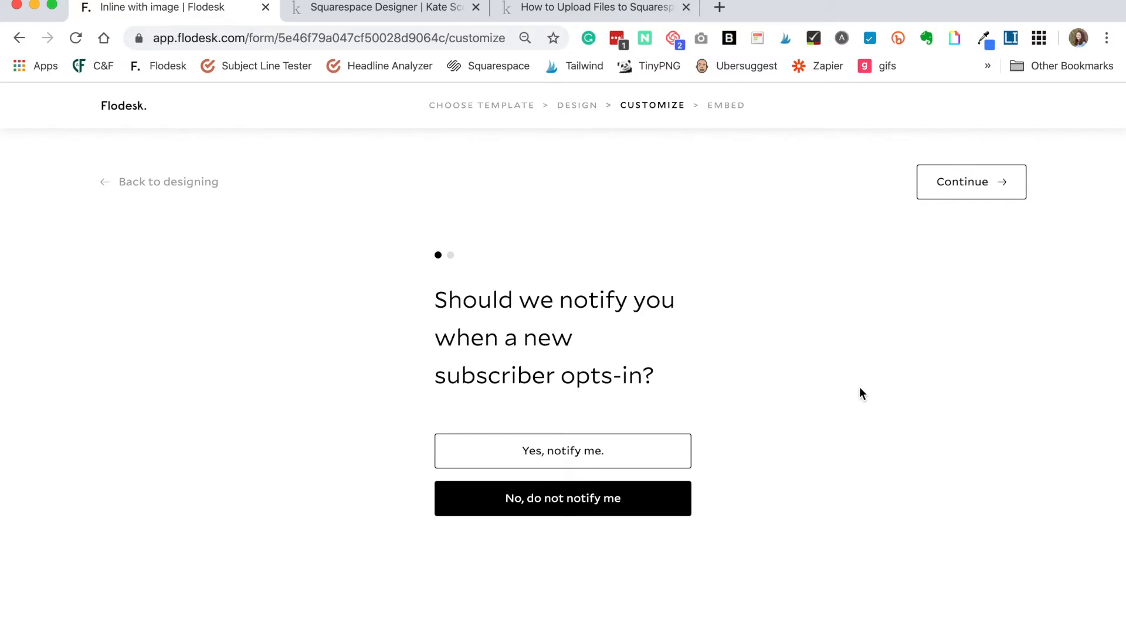
pyautogui.click(967, 192)
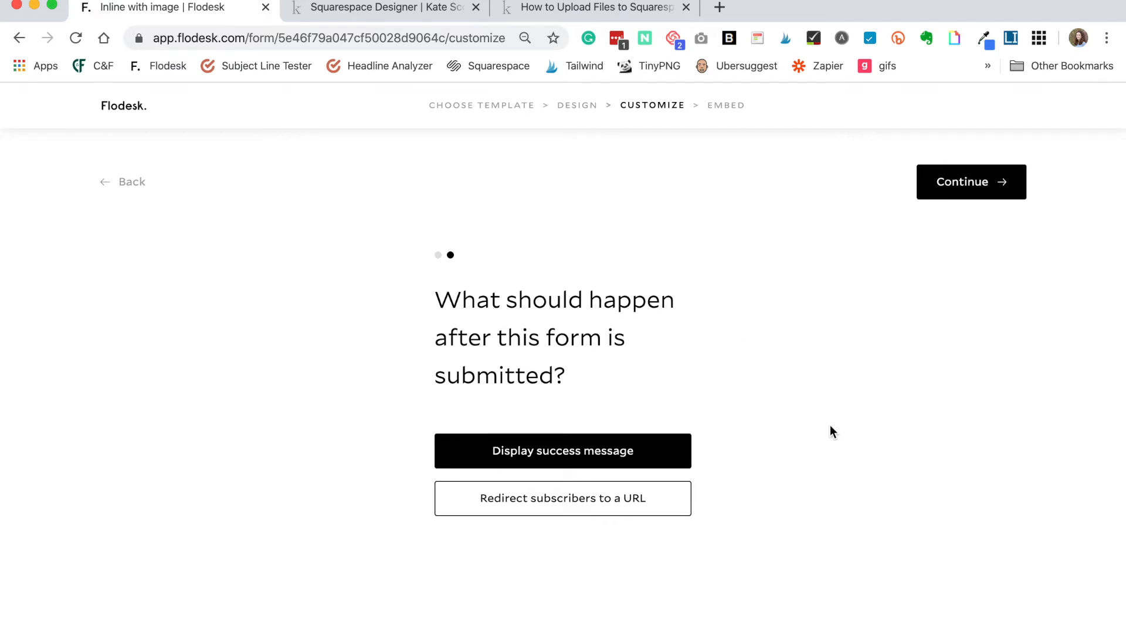
pyautogui.scroll(-1, 626, 454)
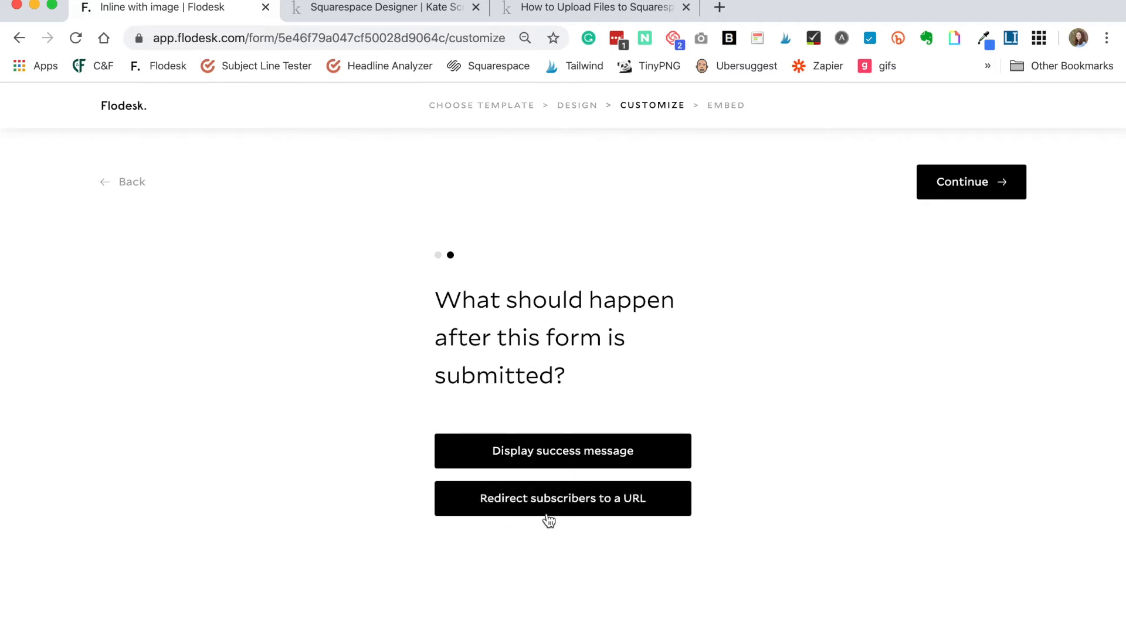
pyautogui.click(969, 189)
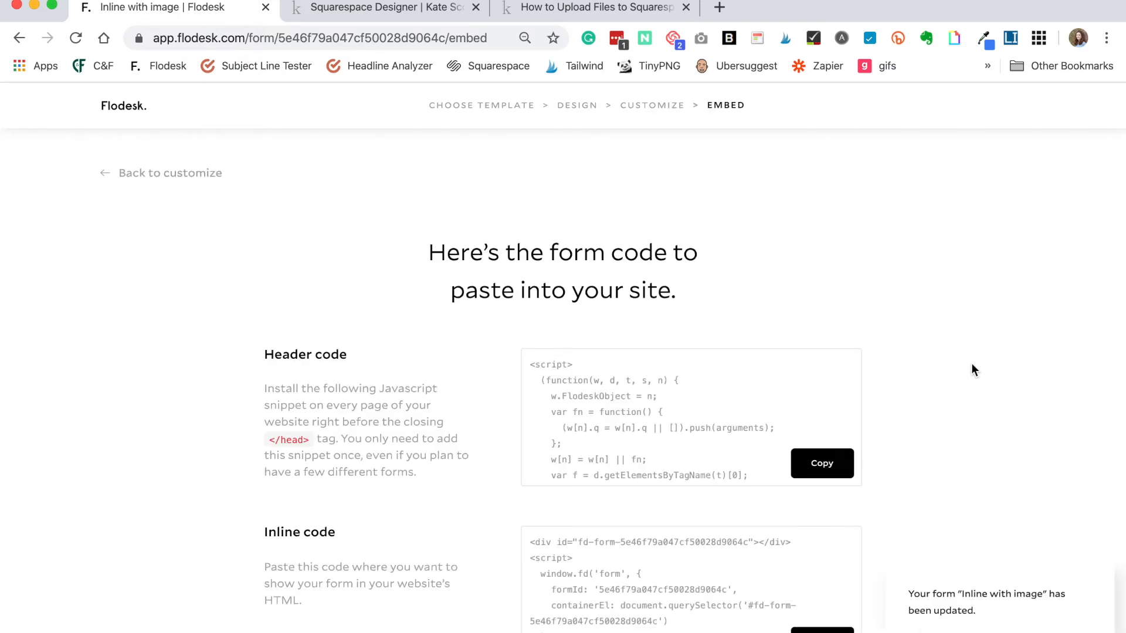
# - Copy the form's header code and open the Code Injection settings of the Squarespace site
pyautogui.scroll(-2, 967, 365)
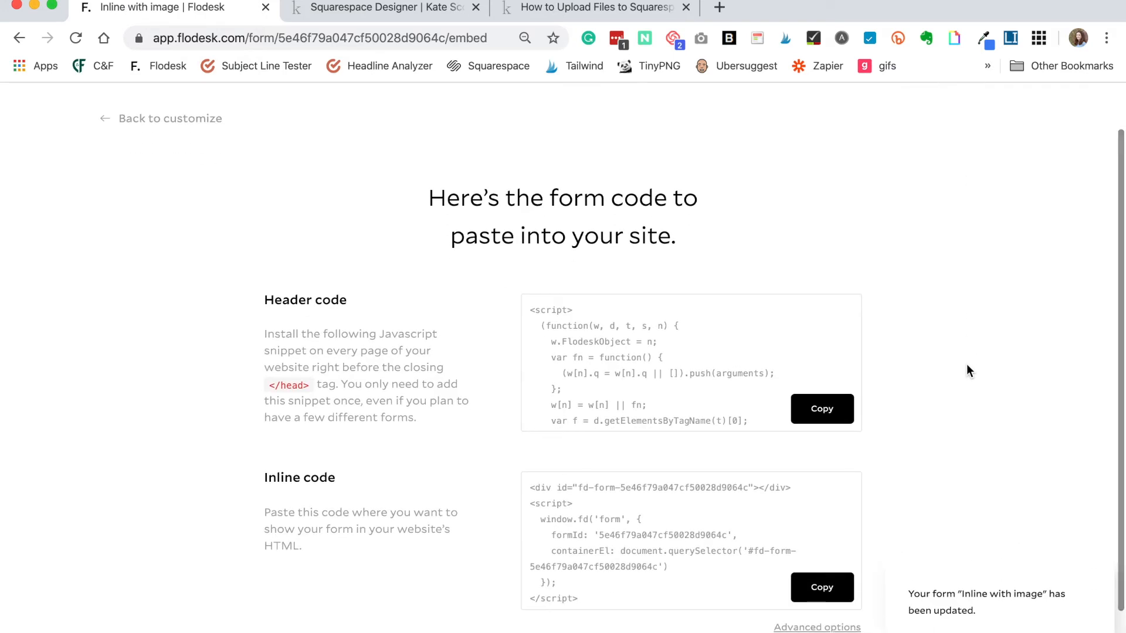
pyautogui.click(818, 417)
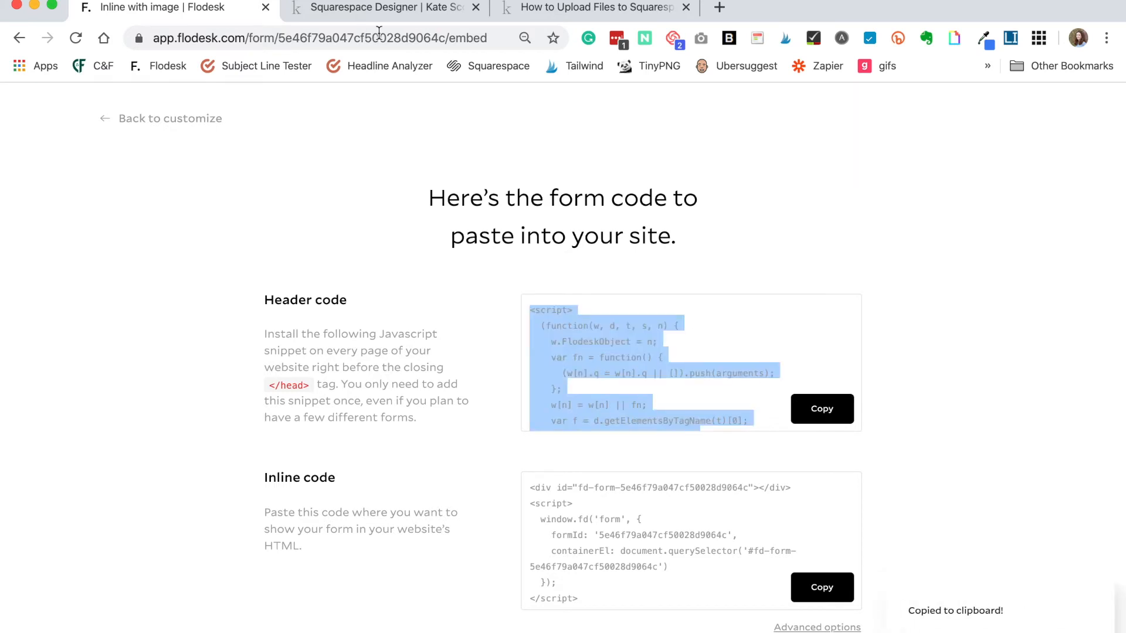
pyautogui.click(375, 8)
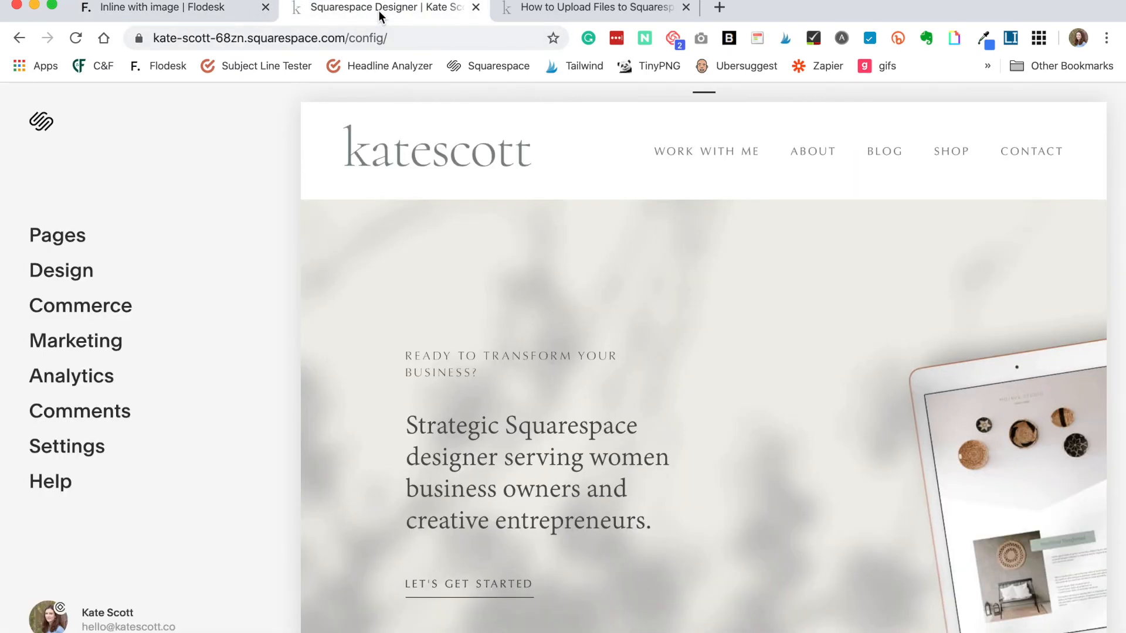
pyautogui.click(79, 456)
pyautogui.scroll(-3, 50, 501)
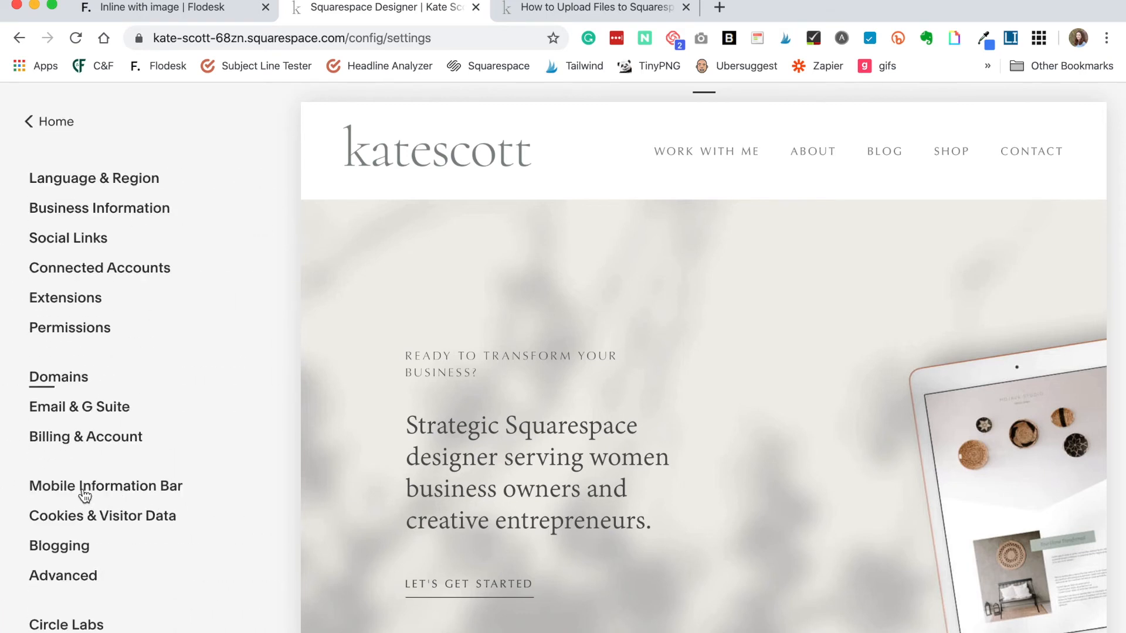
pyautogui.click(50, 511)
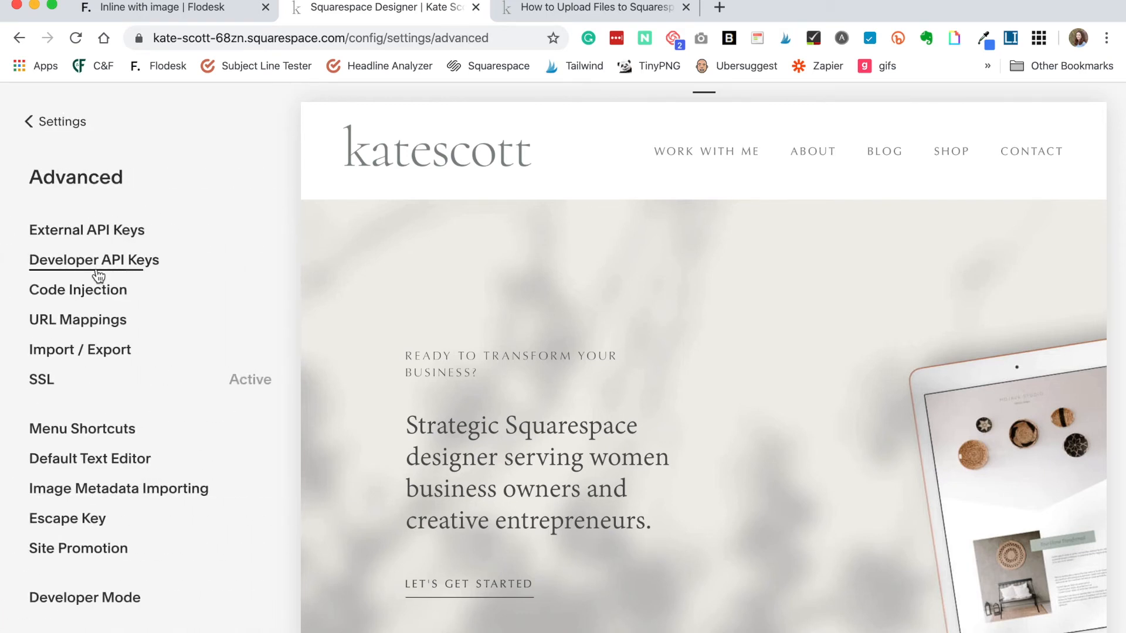
pyautogui.click(73, 290)
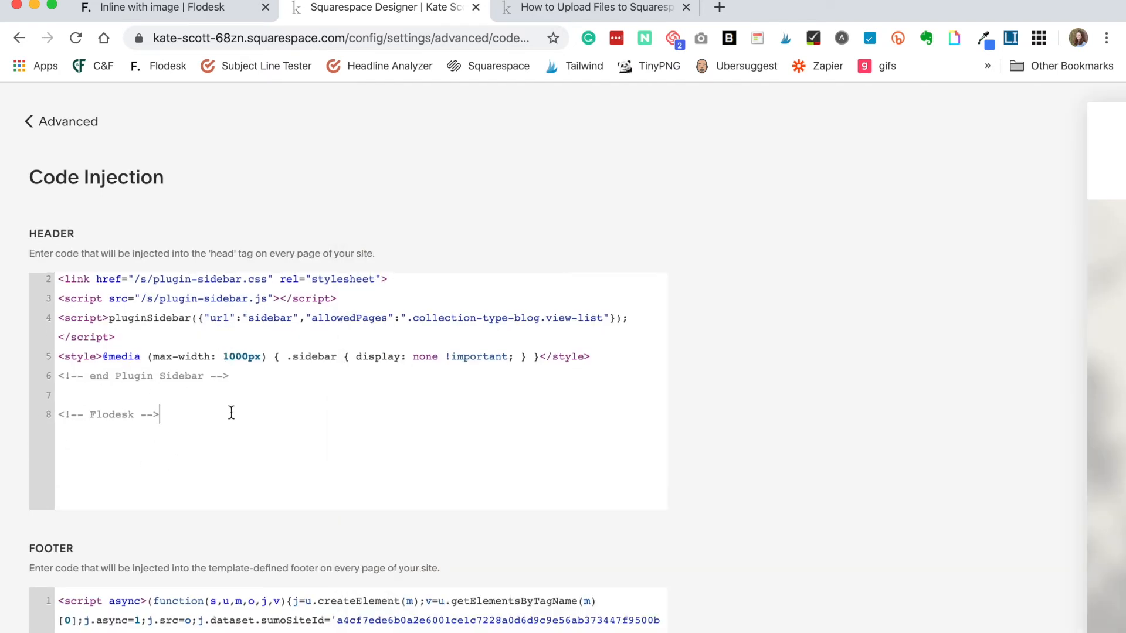
# - Paste the header code two lines below the Flodesk comment in the site's header injection code and save
pyautogui.click(301, 413)
pyautogui.press('Return')
pyautogui.press('Return')
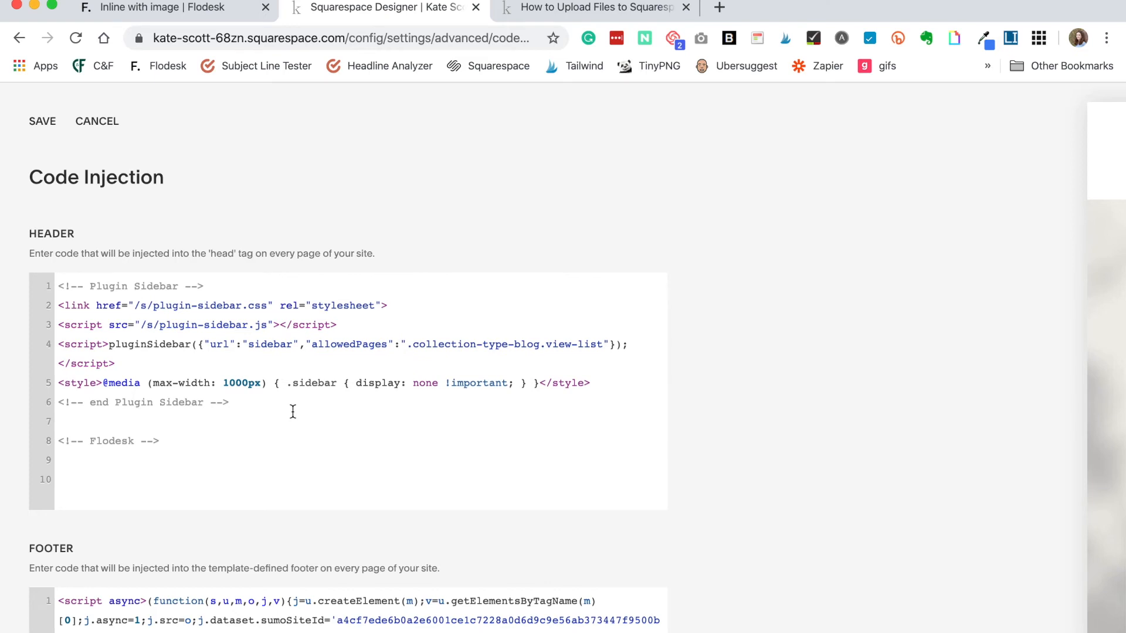
pyautogui.press('super+v')
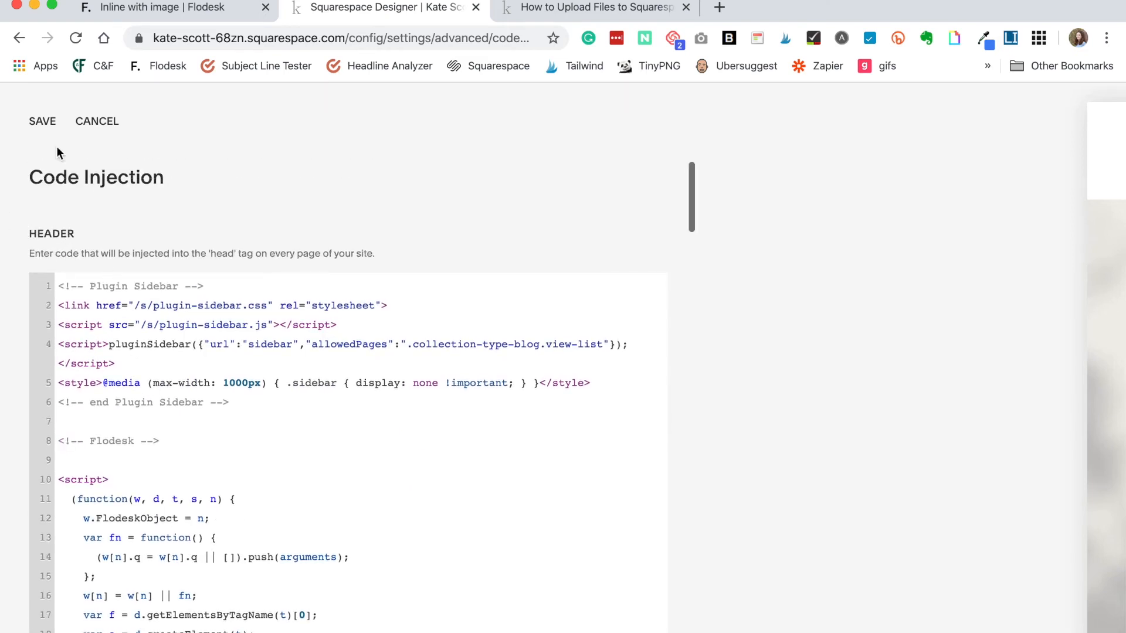
pyautogui.click(36, 121)
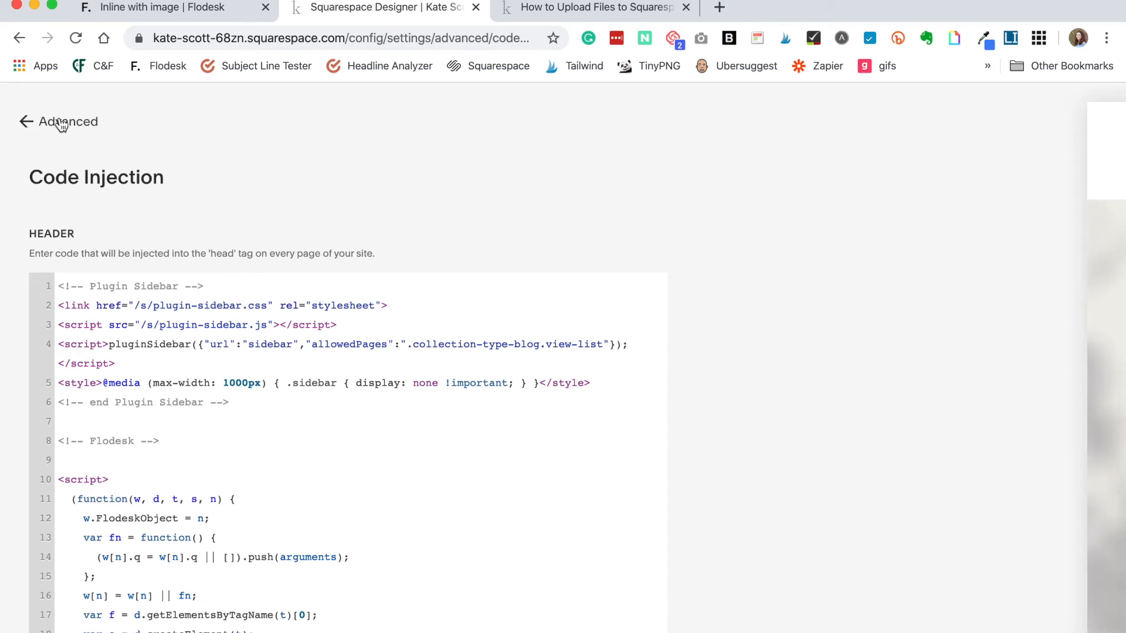
# - Leave the site's Code Injection settings and copy the form's inline code from Flodesk
pyautogui.click(61, 129)
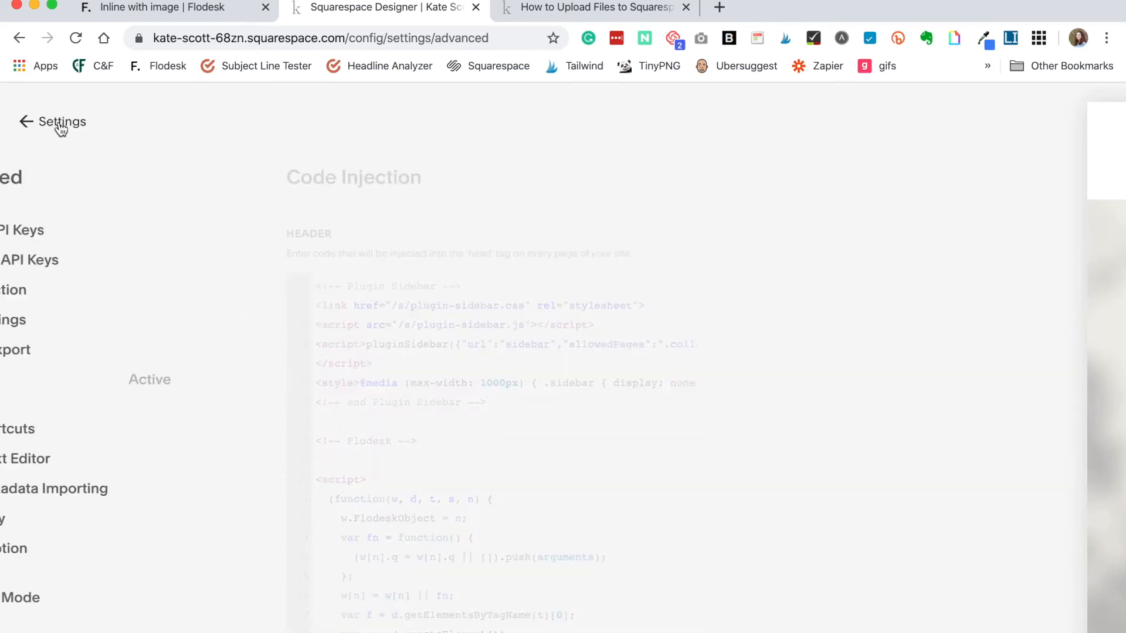
pyautogui.click(61, 128)
pyautogui.click(52, 125)
pyautogui.click(165, 9)
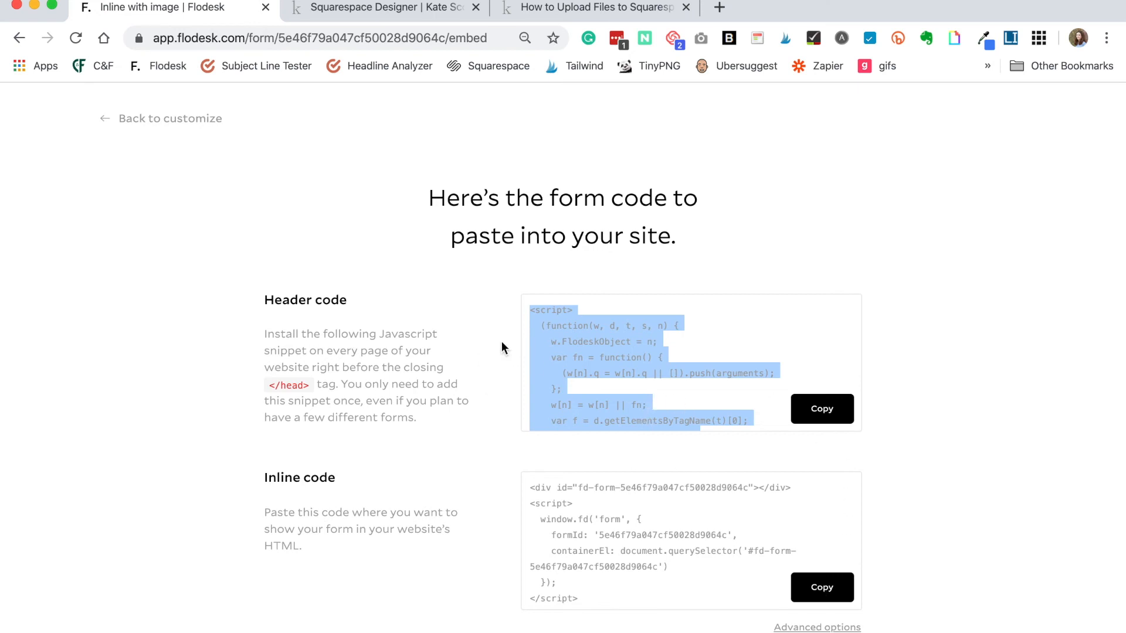
pyautogui.click(818, 590)
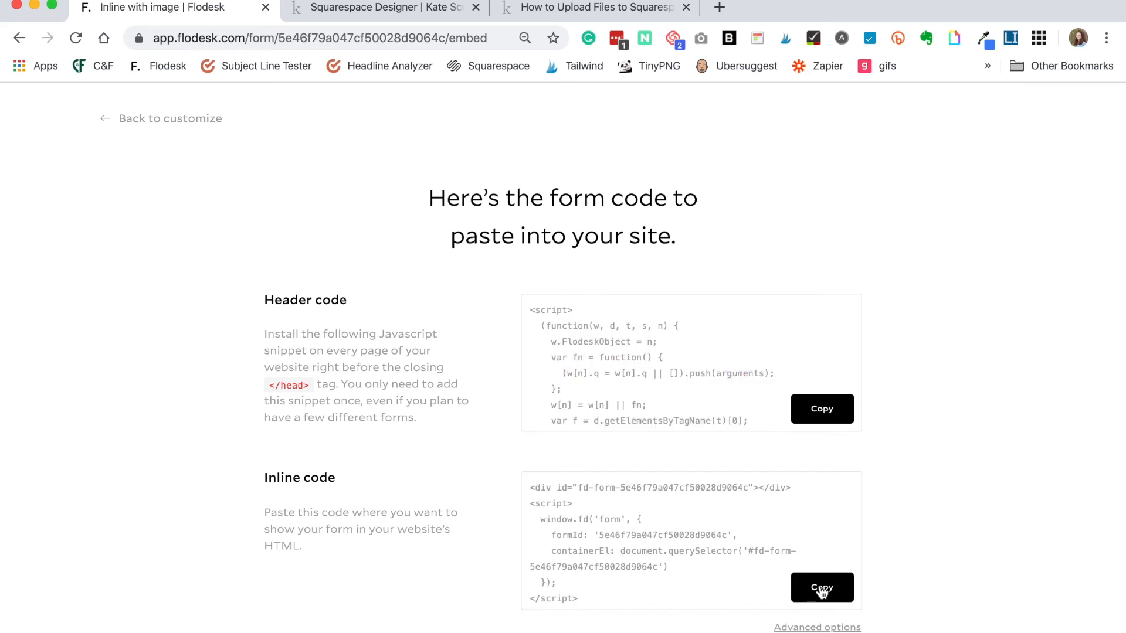
# - Switch to the Squarespace site and open the blog post "How to Upload Files to Squarespace" for editing
pyautogui.click(362, 9)
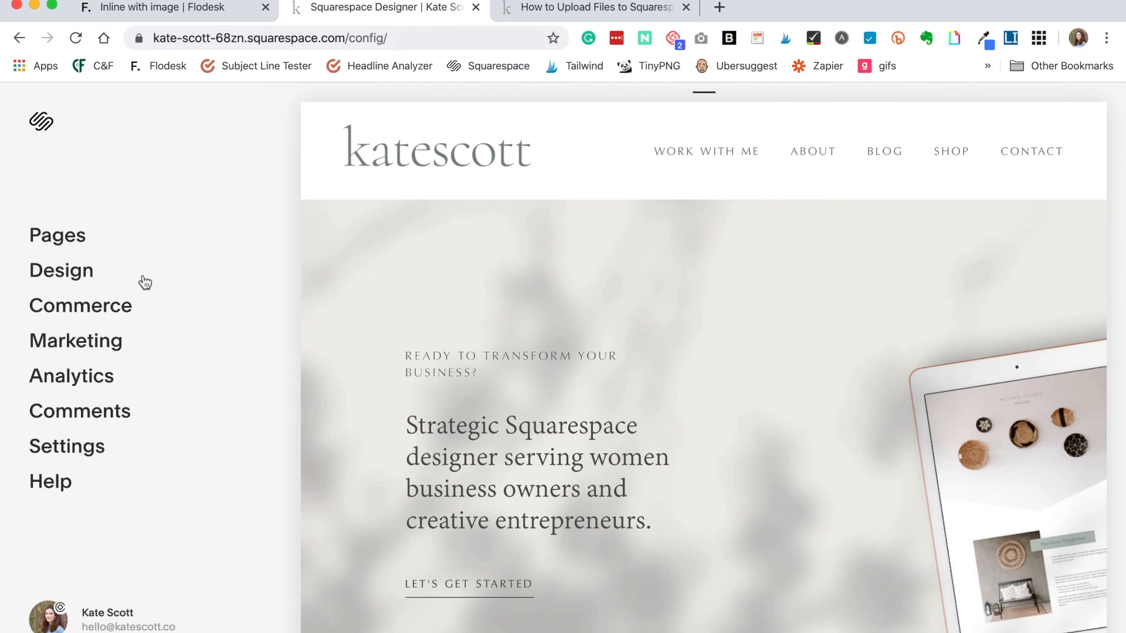
pyautogui.click(59, 240)
pyautogui.scroll(-1, 75, 302)
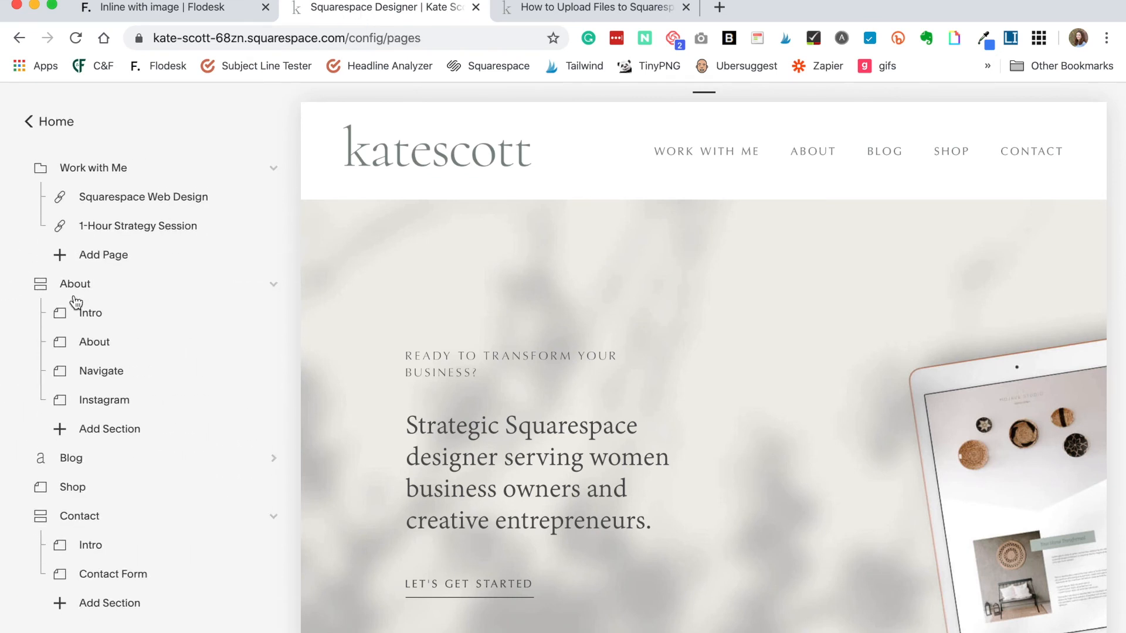
pyautogui.click(291, 477)
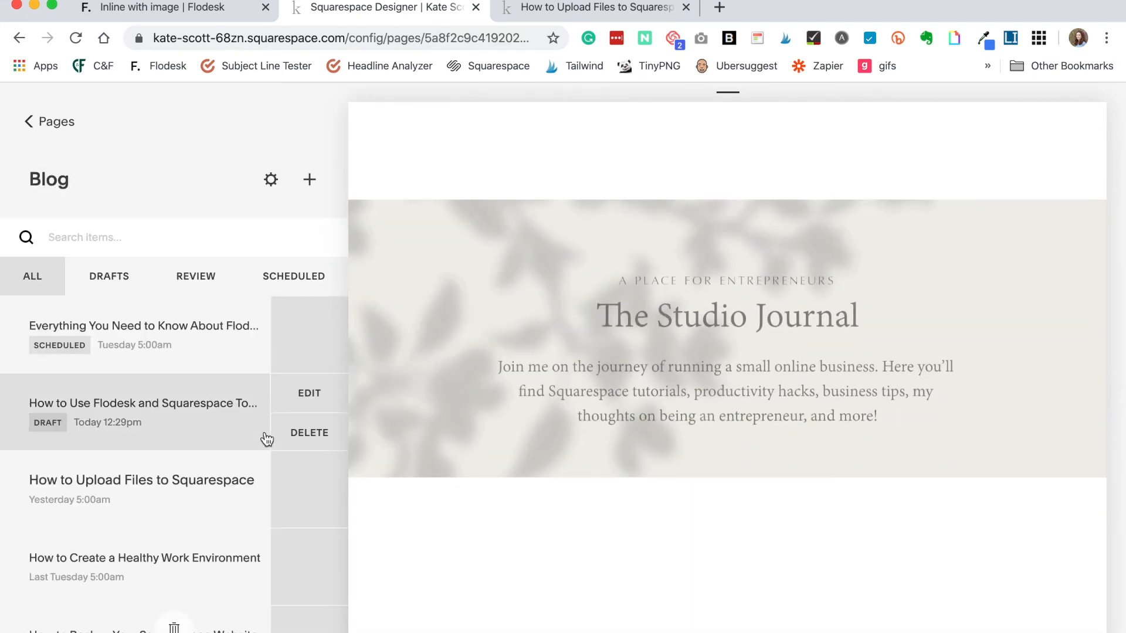
pyautogui.click(169, 499)
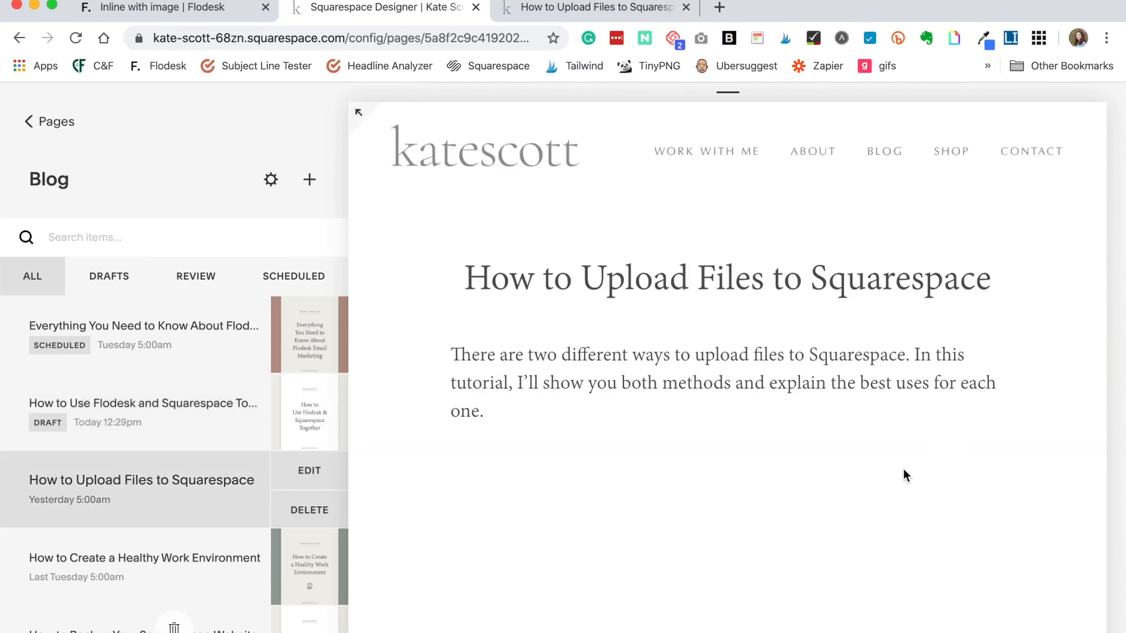
pyautogui.moveTo(702, 367)
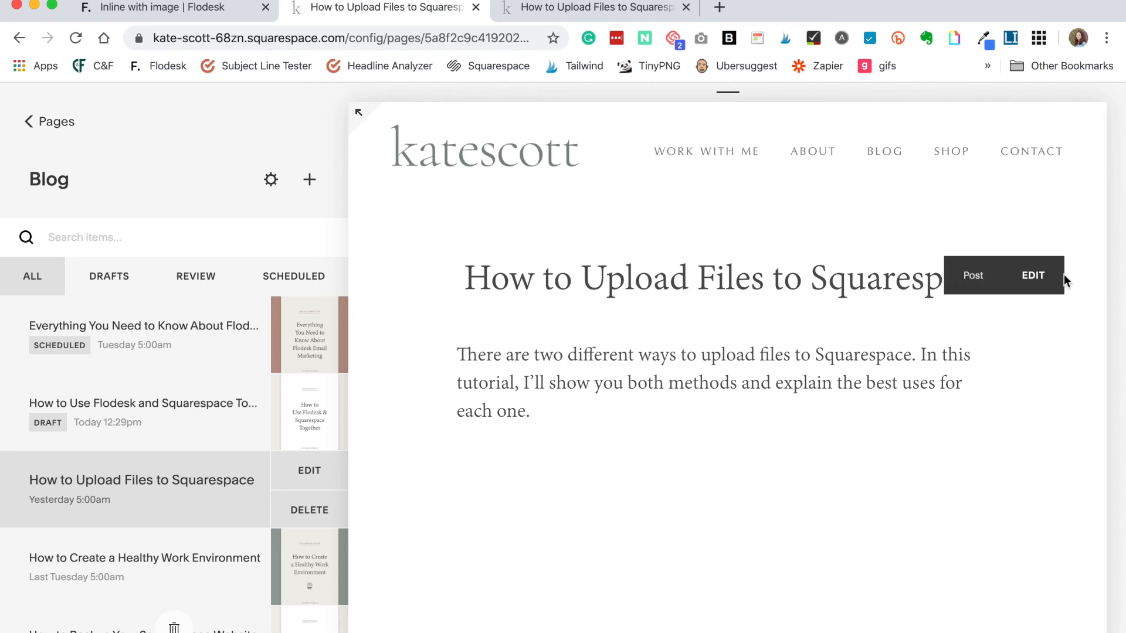
pyautogui.click(1032, 277)
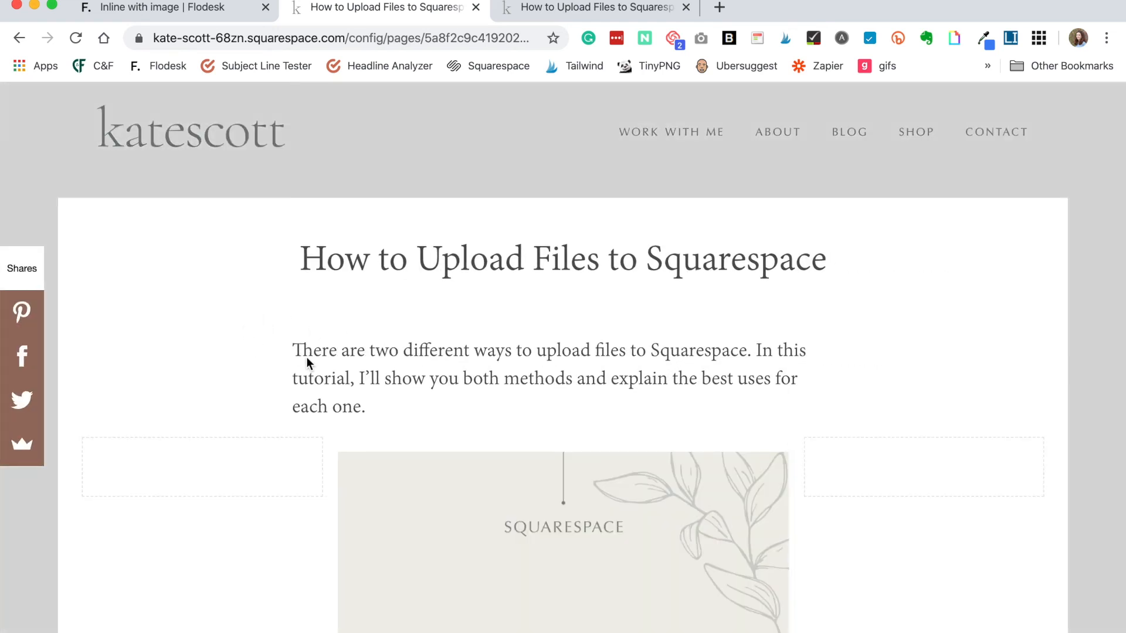
# - Insert a Code block above the blog post's opening paragraph, finding it among the content blocks with the search term "code"
pyautogui.click(278, 322)
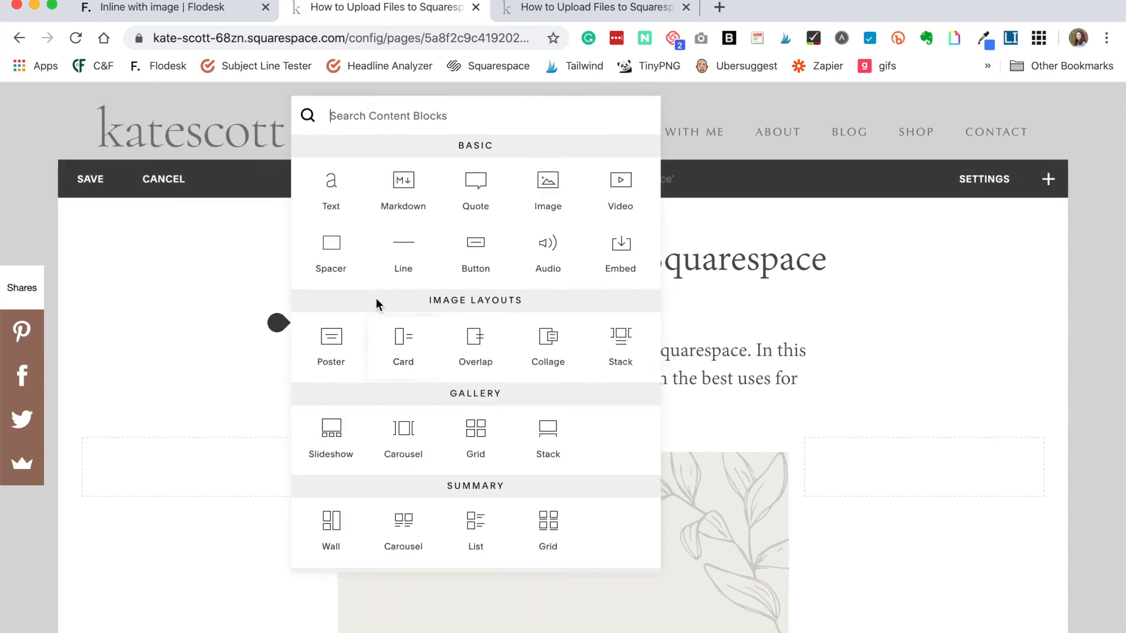
pyautogui.write('code')
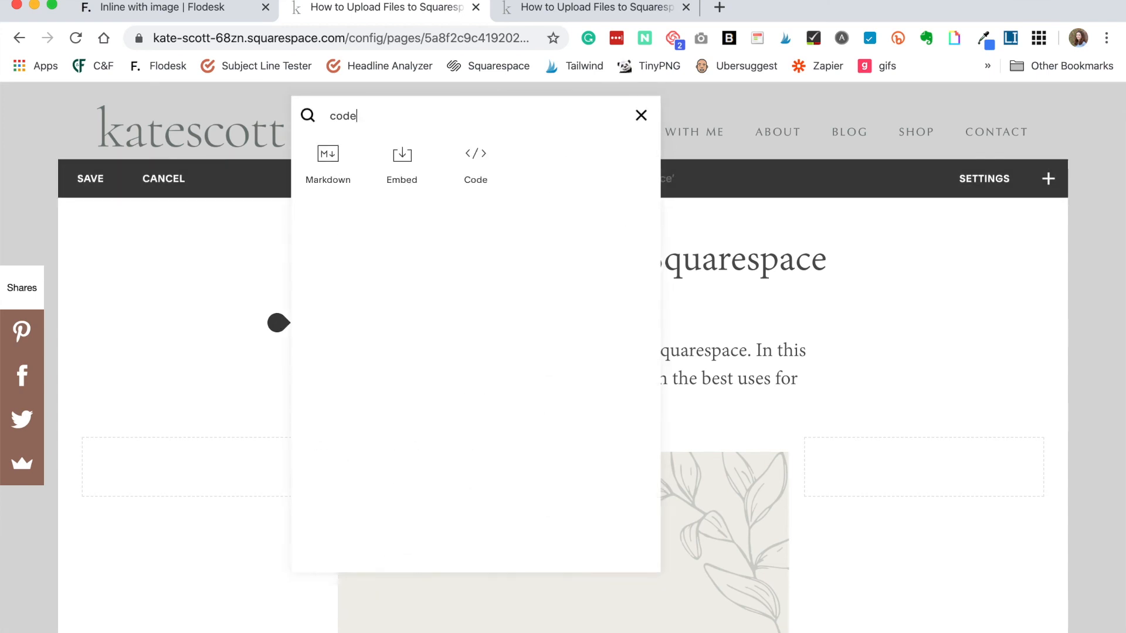
pyautogui.click(476, 155)
# - Replace the Code block's placeholder HTML with the copied Flodesk inline code, apply it and save the blog post
pyautogui.press('super+a')
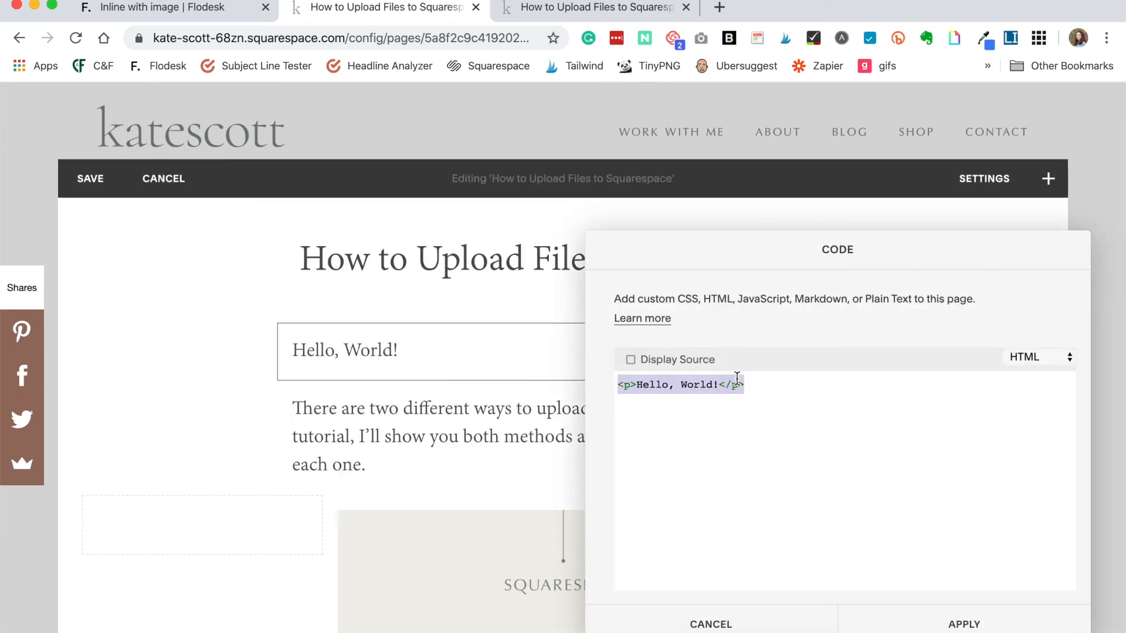
pyautogui.press('BackSpace')
pyautogui.press('super+v')
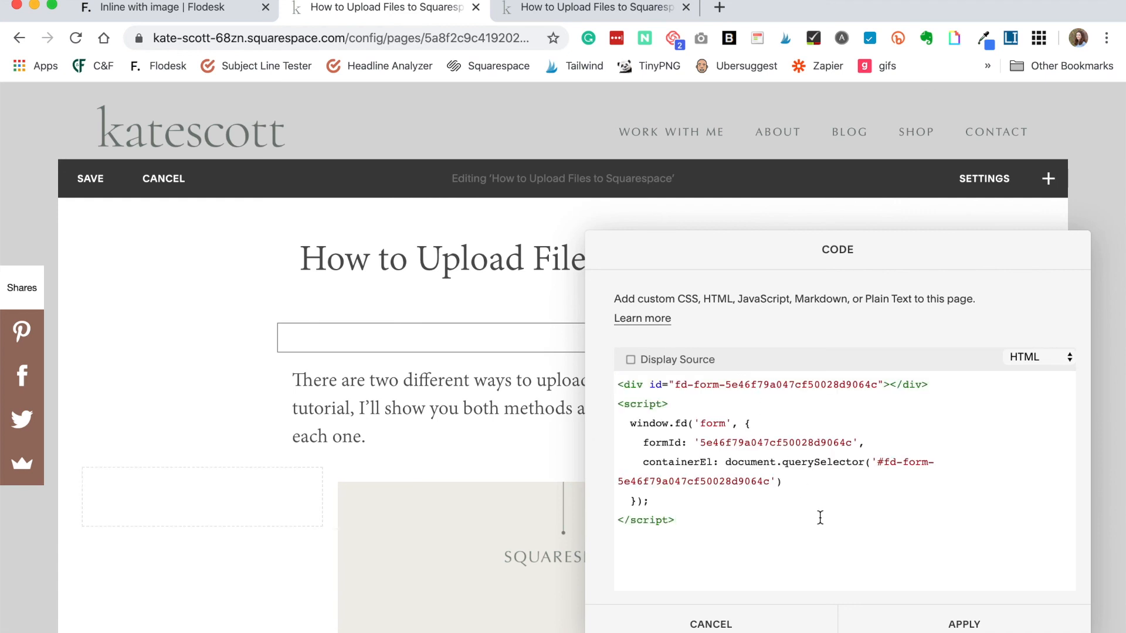
pyautogui.click(962, 627)
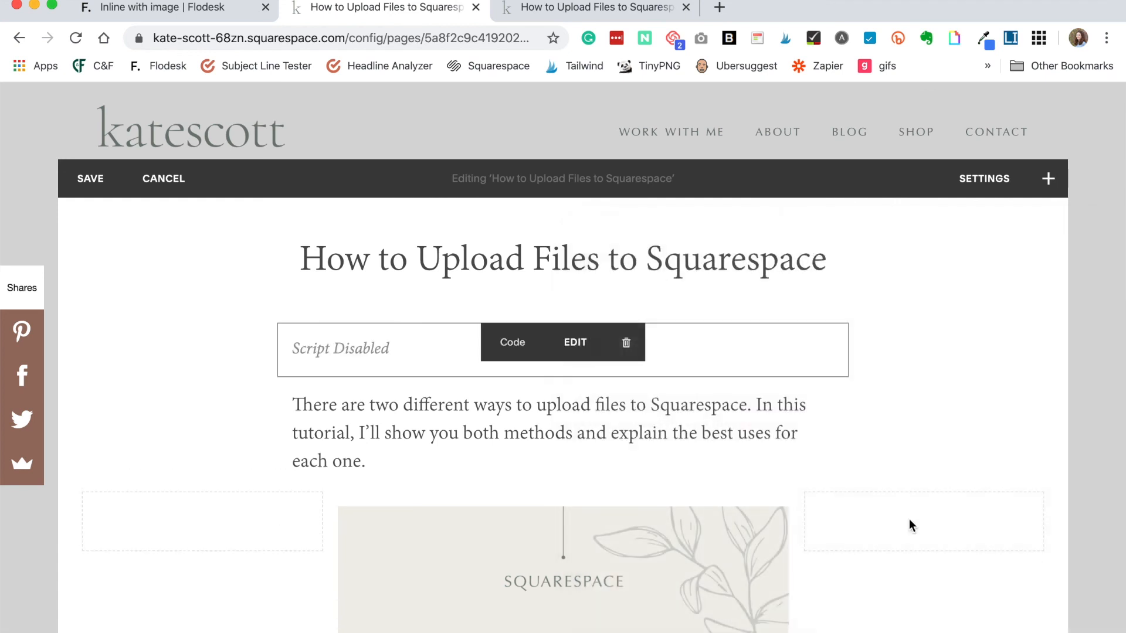
pyautogui.click(101, 186)
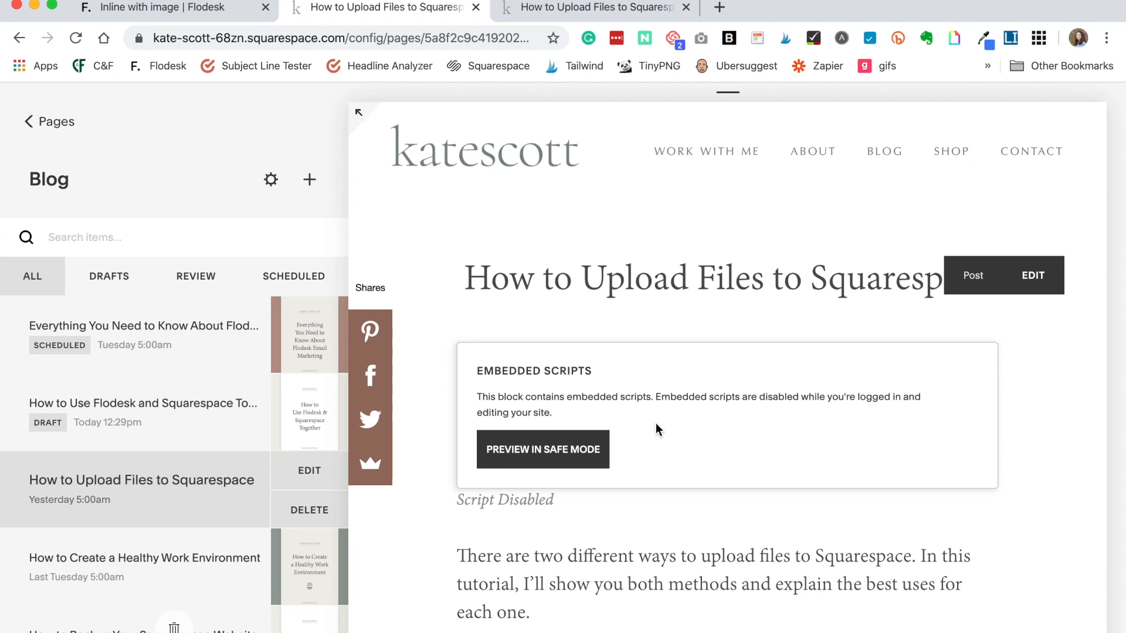
# - Switch to the live page of the blog post, reload it and examine the embedded form below the title
pyautogui.click(593, 8)
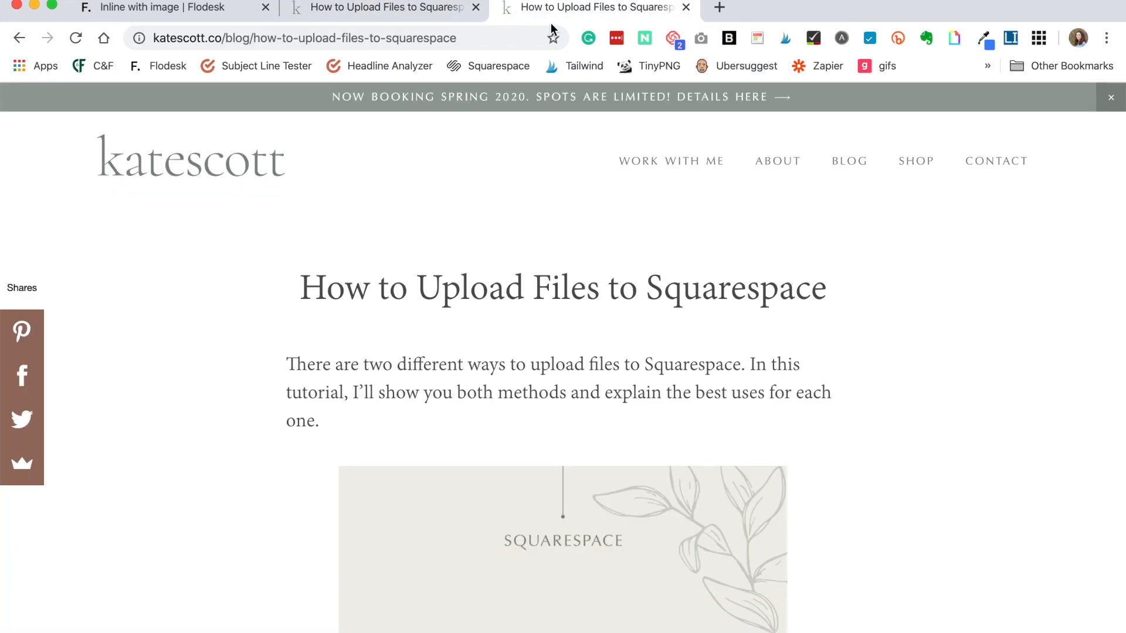
pyautogui.click(408, 43)
pyautogui.press('Return')
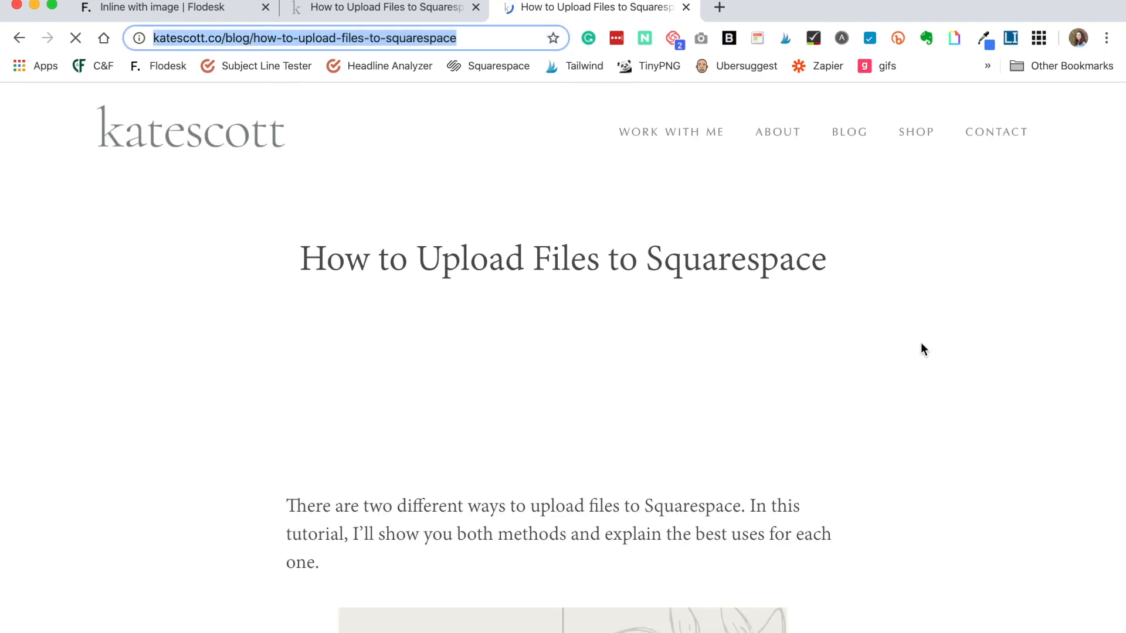
pyautogui.scroll(-3, 890, 370)
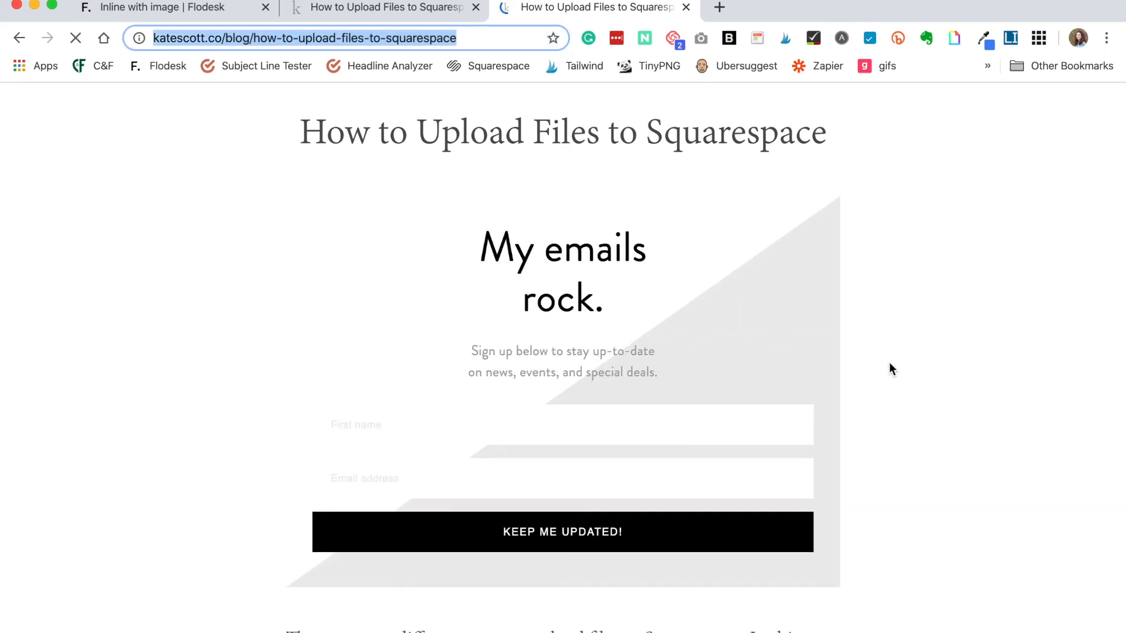